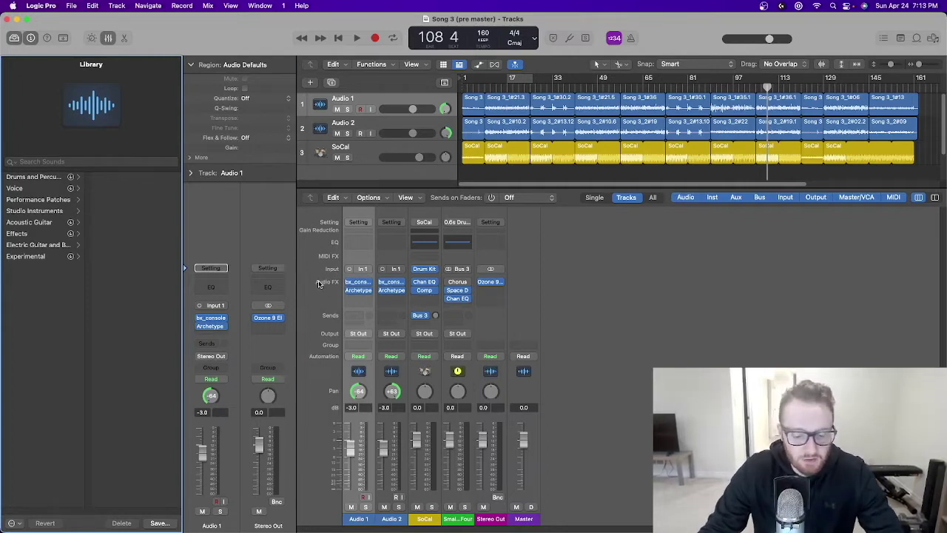
Toggle the mixer off and on, then browse Audio 1's Audio FX plug-in list without inserting anything.
key("x")
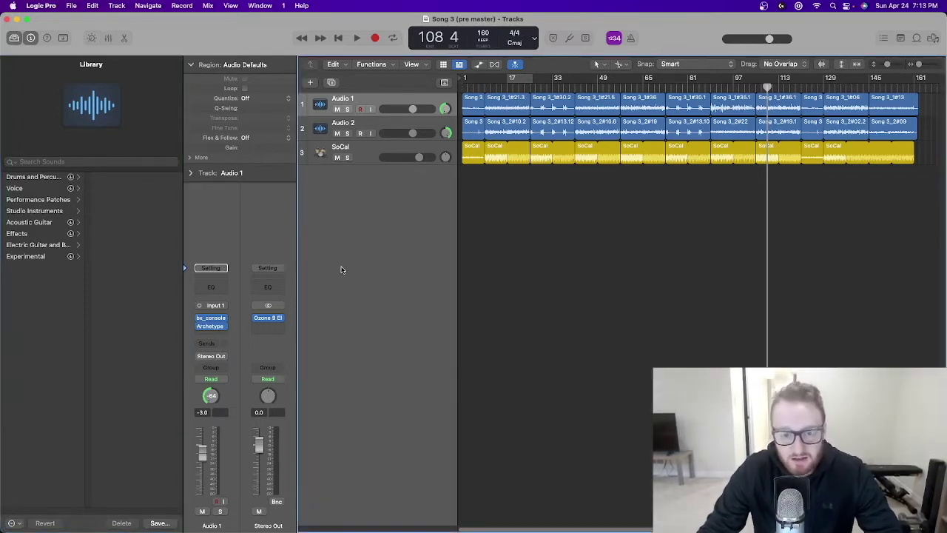
key("x")
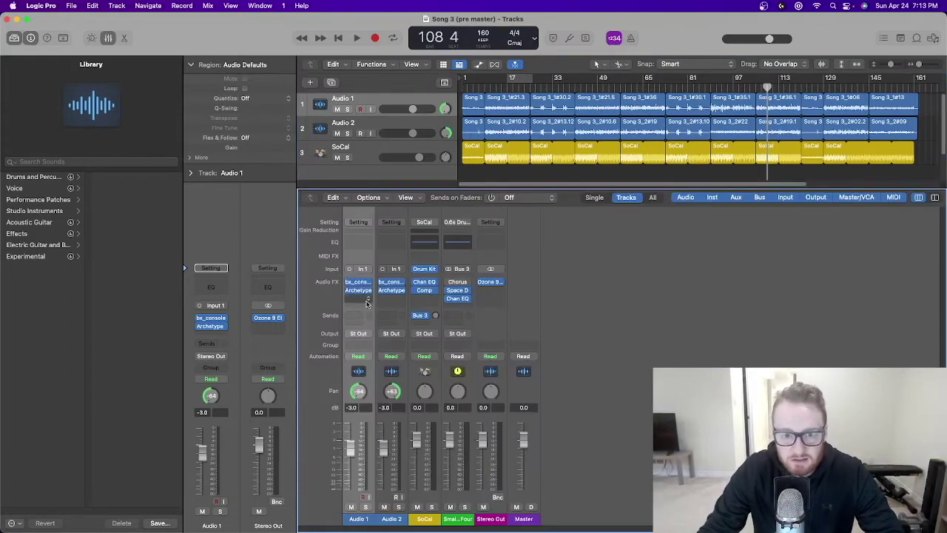
left_click(367, 300)
scroll(362, 326, "down", 1)
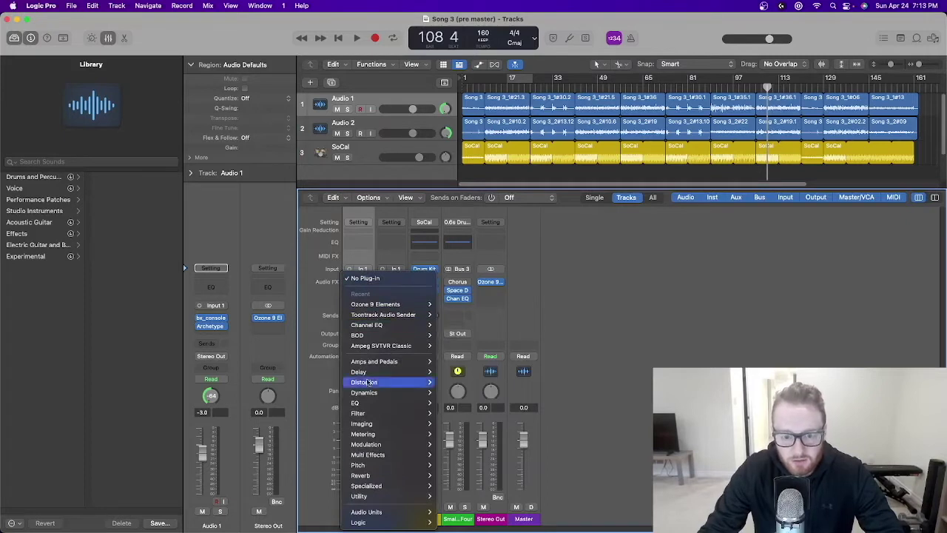
mouse_move(379, 308)
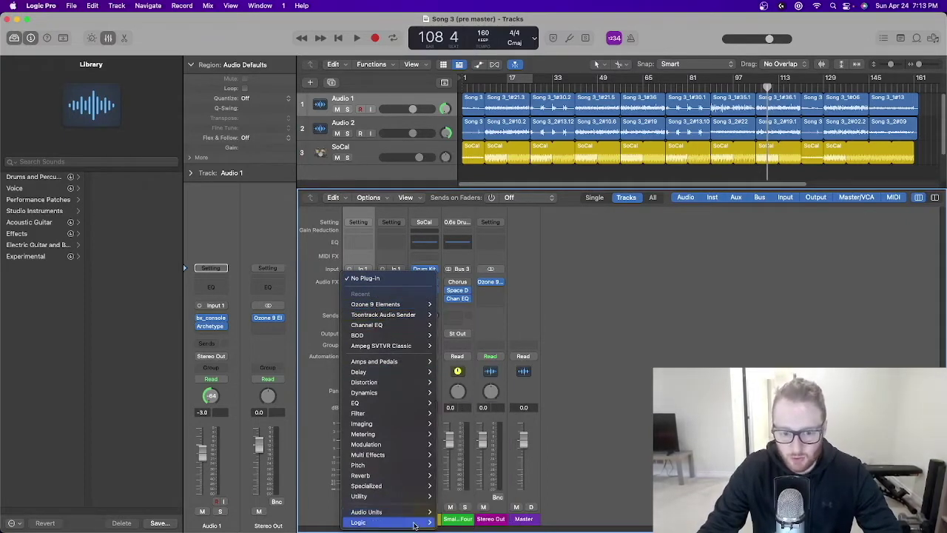
mouse_move(394, 513)
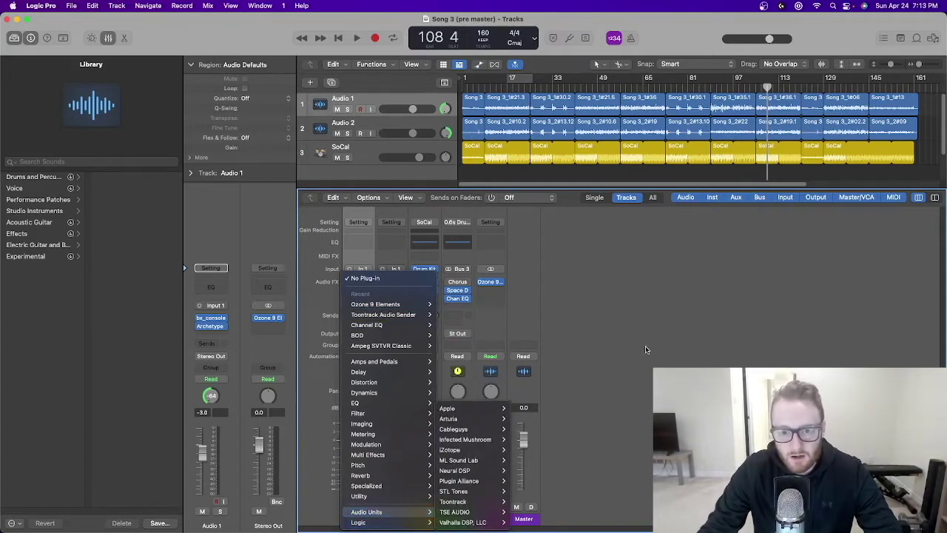
mouse_move(370, 337)
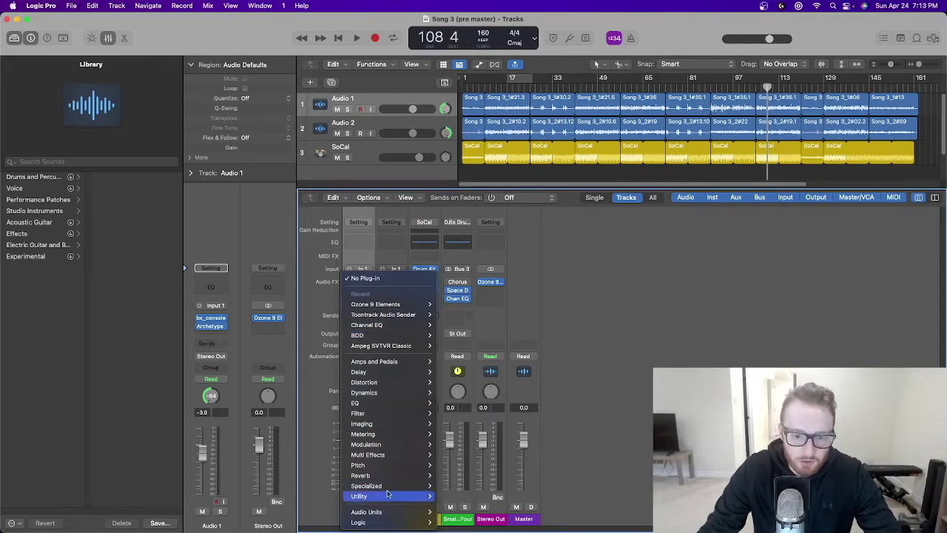
left_click(744, 342)
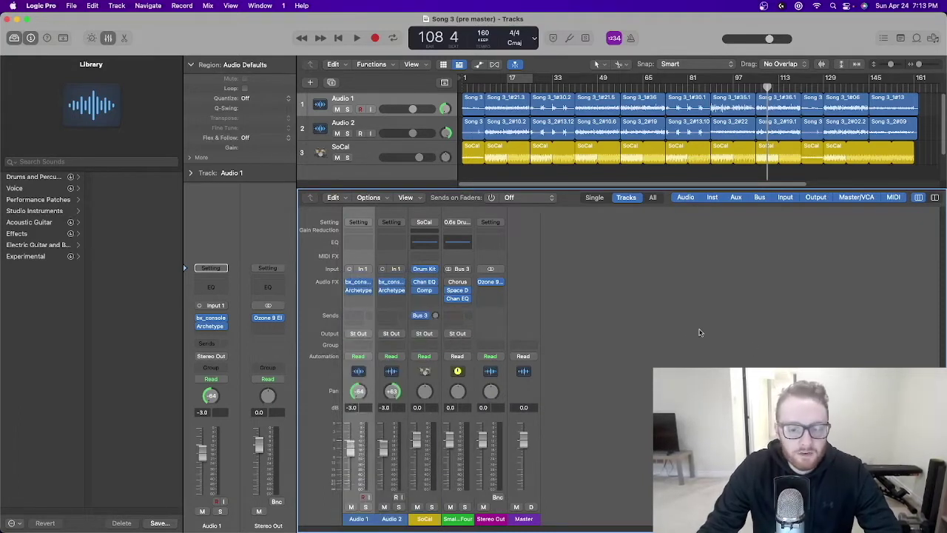
Open the Plug-In Manager from Logic Pro > Preferences.
left_click(48, 6)
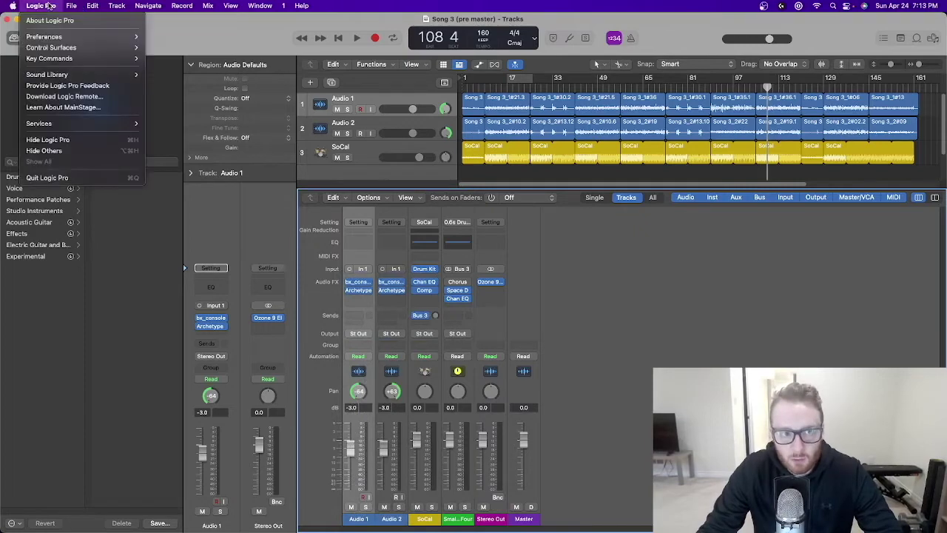
mouse_move(69, 38)
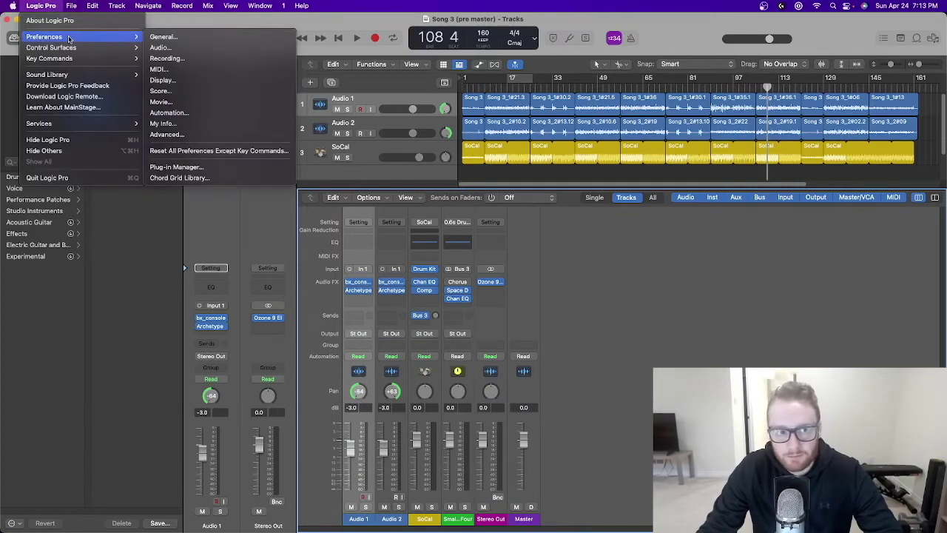
left_click(205, 170)
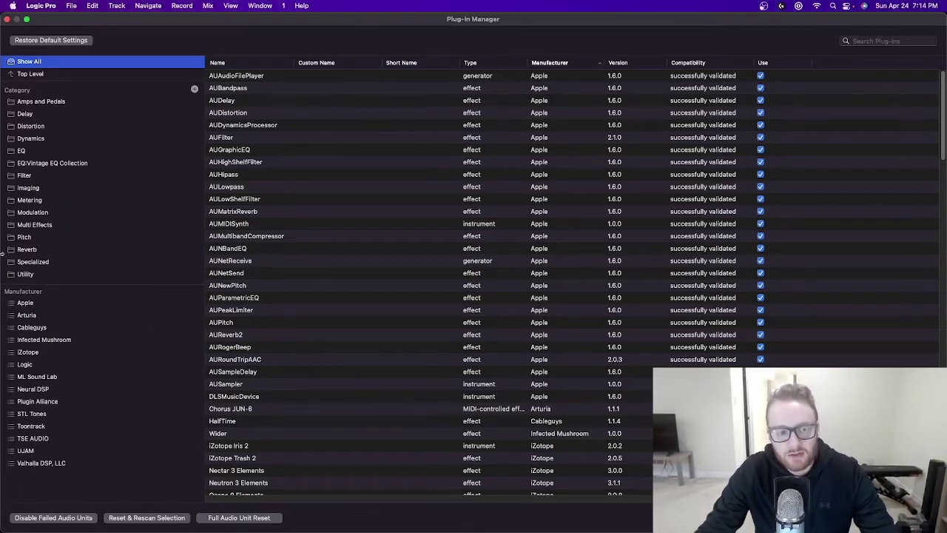
Filter by ML Sound Lab, then Neural DSP, and select Archetype Gojira and Archetype Plini.
left_click(37, 378)
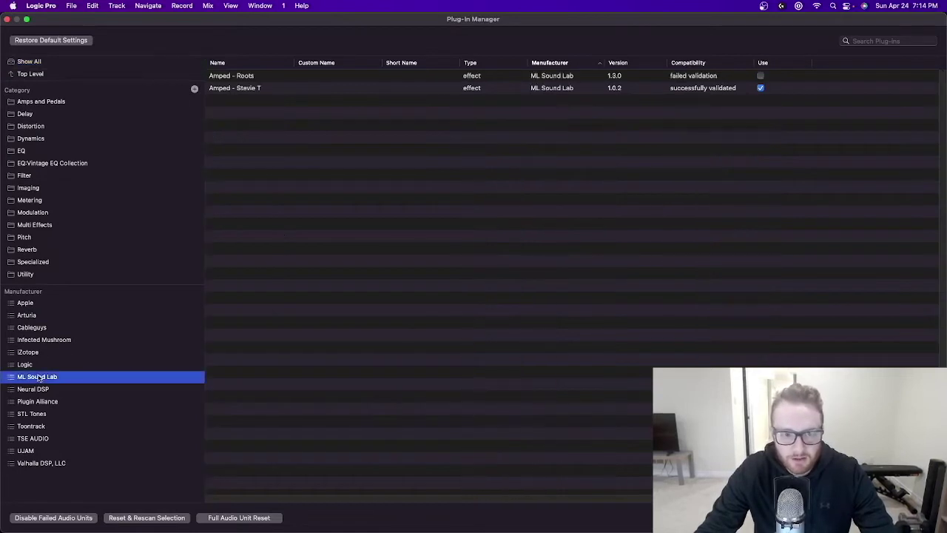
left_click(33, 390)
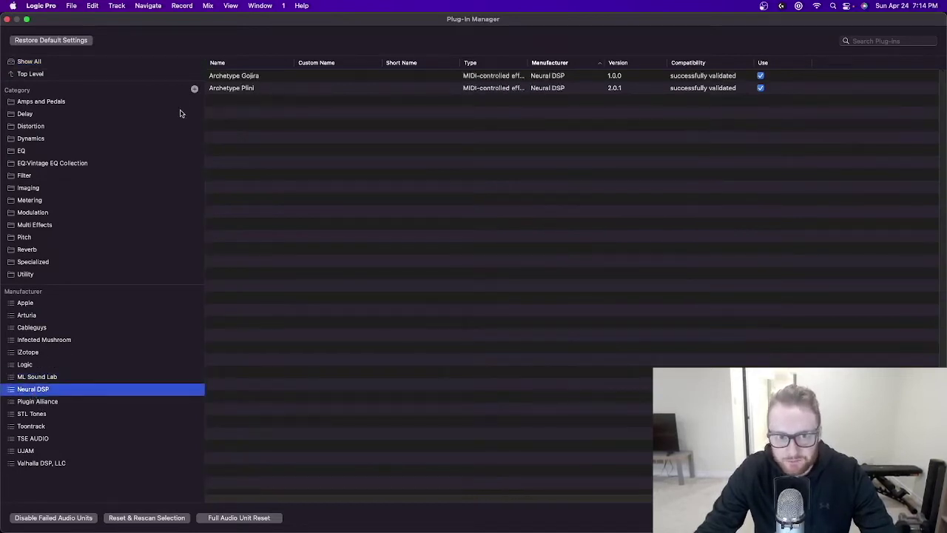
left_click(265, 80)
left_click(259, 88)
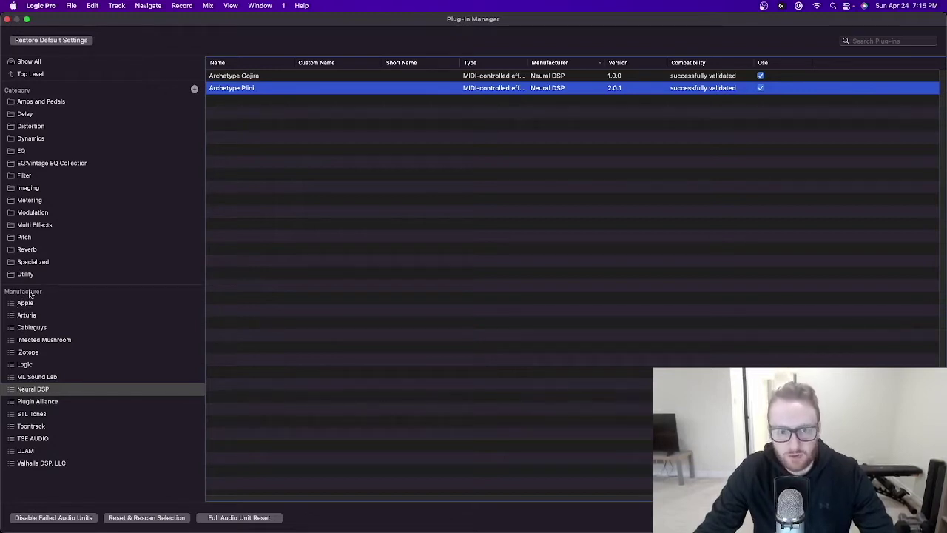
left_click(40, 392)
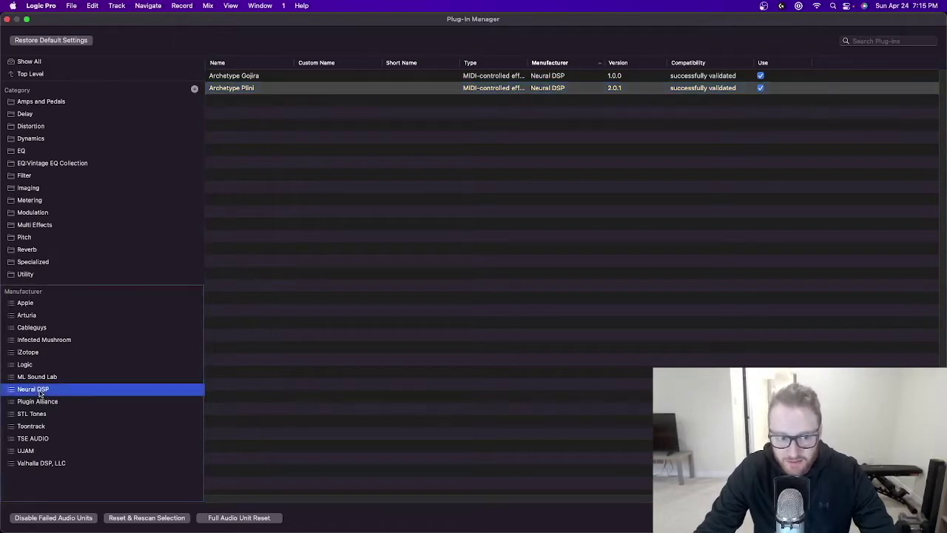
left_click(226, 78)
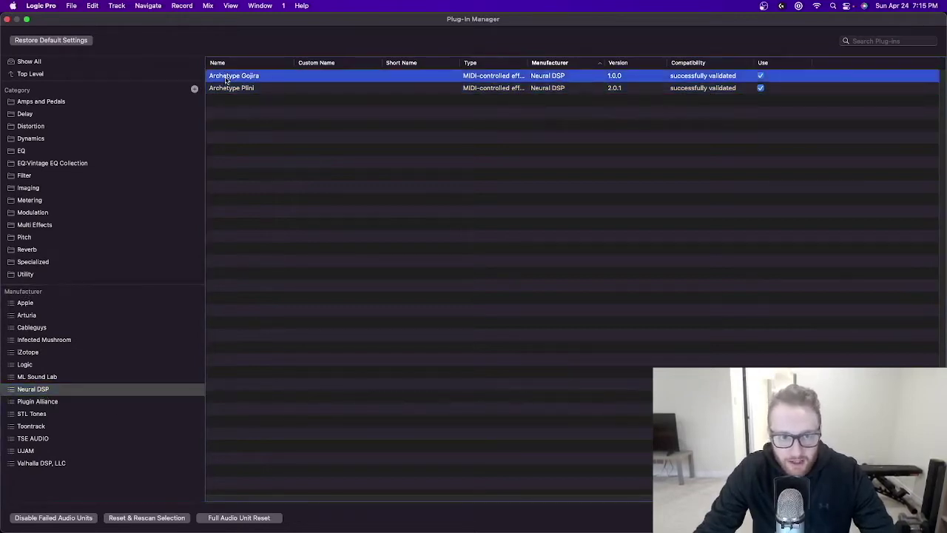
left_click(246, 92)
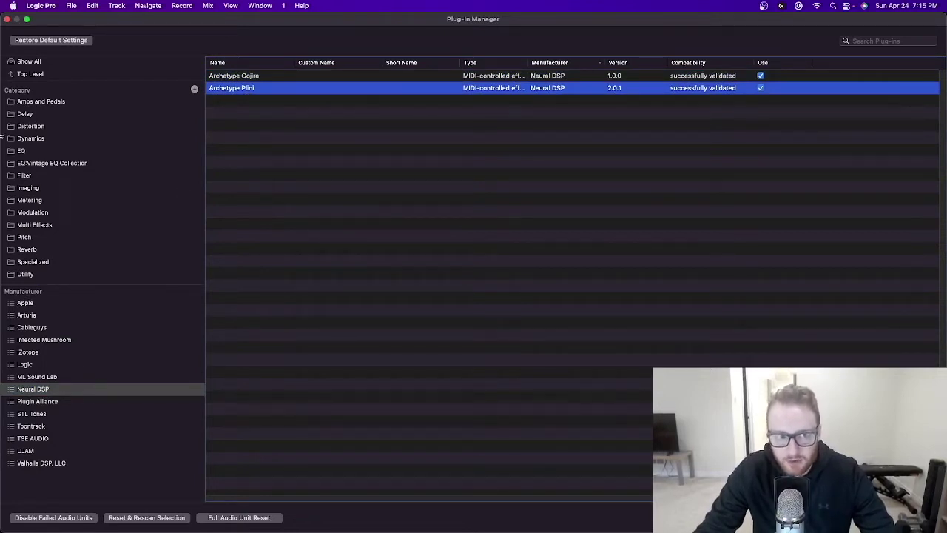
Inspect the Amps and Pedals category, return to Neural DSP, then close the Plug-In Manager.
left_click(39, 105)
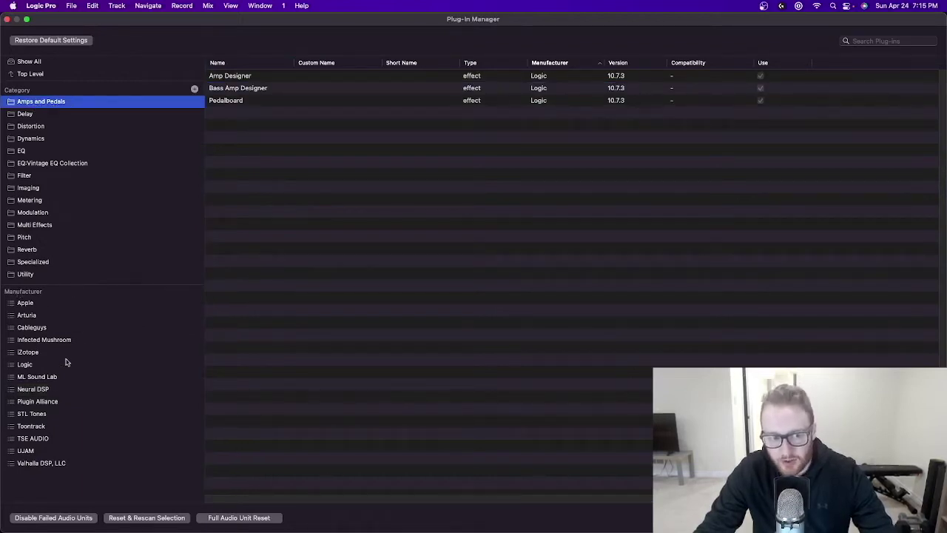
left_click(39, 390)
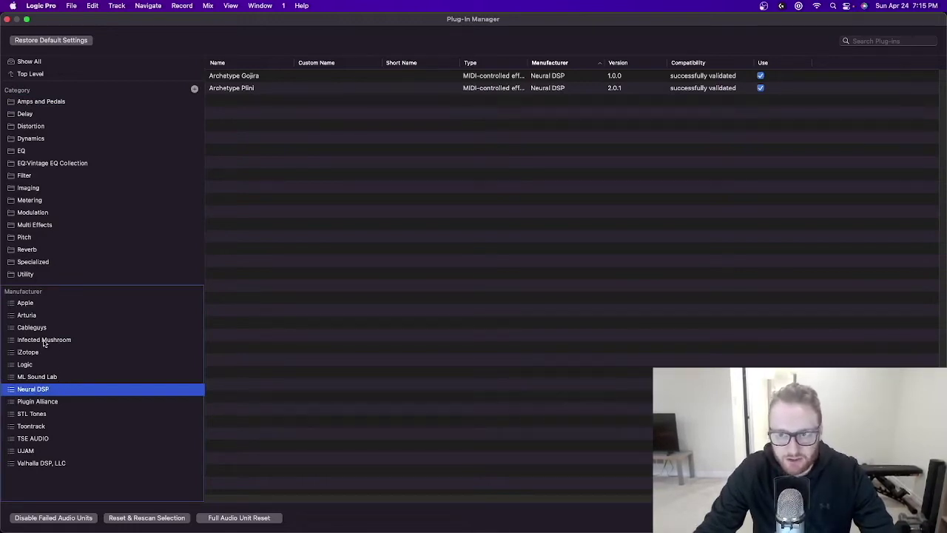
left_click(695, 77)
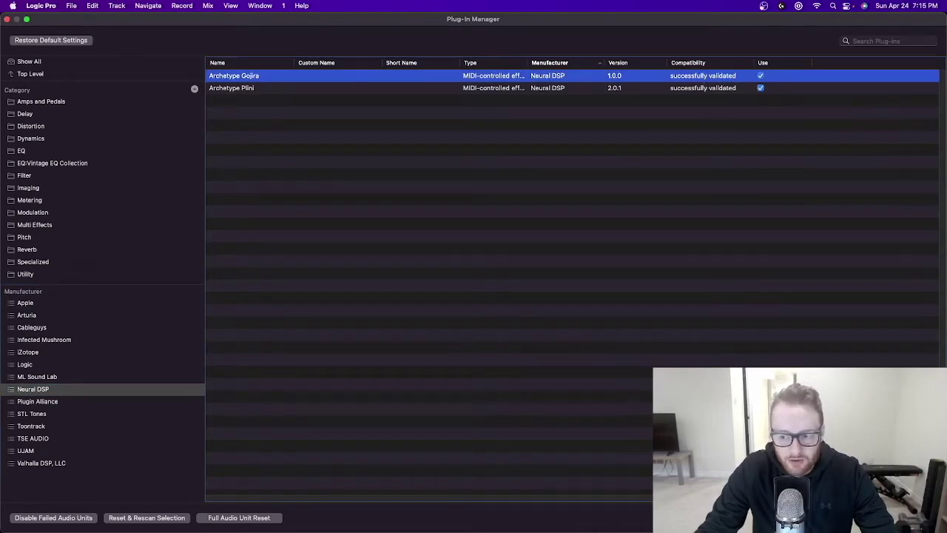
key("super+w")
Browse Audio 1's empty Audio FX slot to Audio Units > Neural DSP, then open the Logic Pro menu.
left_click(363, 299)
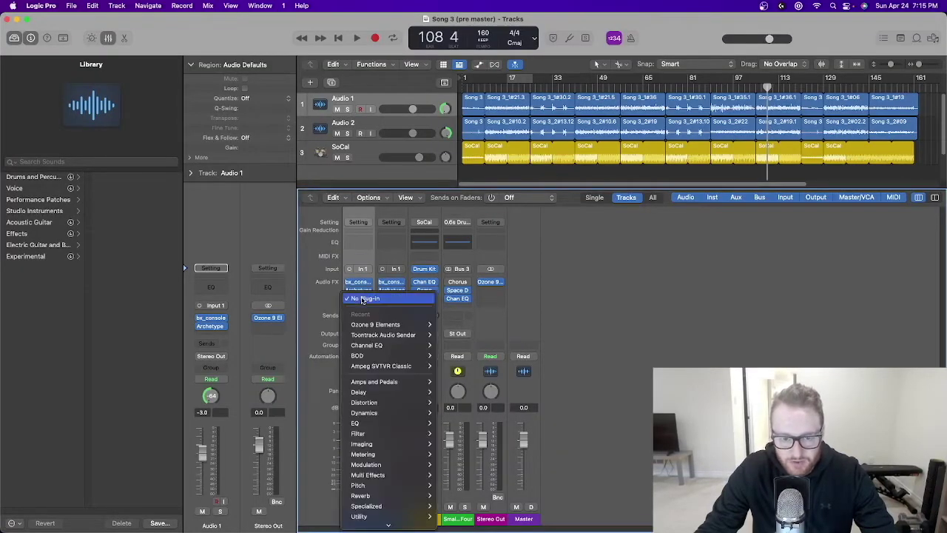
scroll(385, 362, "down", 1)
mouse_move(390, 513)
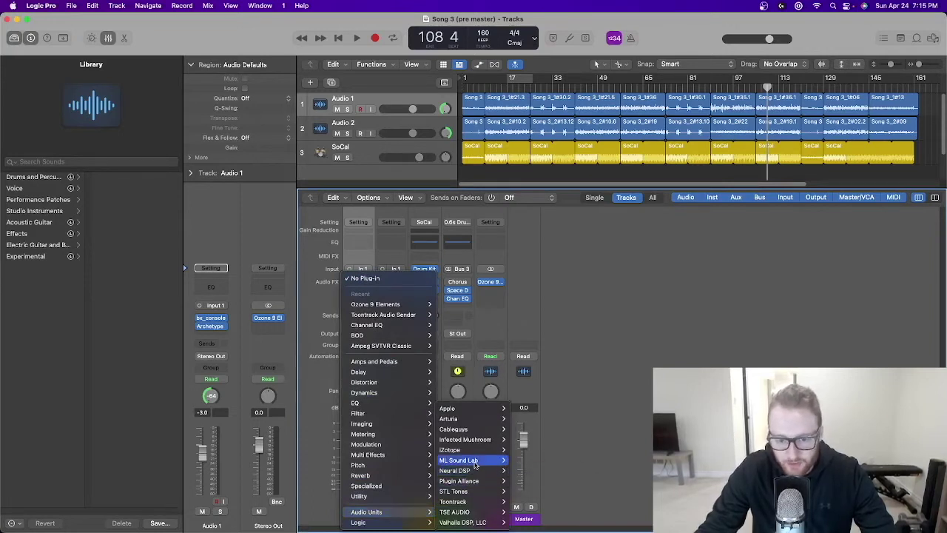
mouse_move(474, 471)
mouse_move(511, 481)
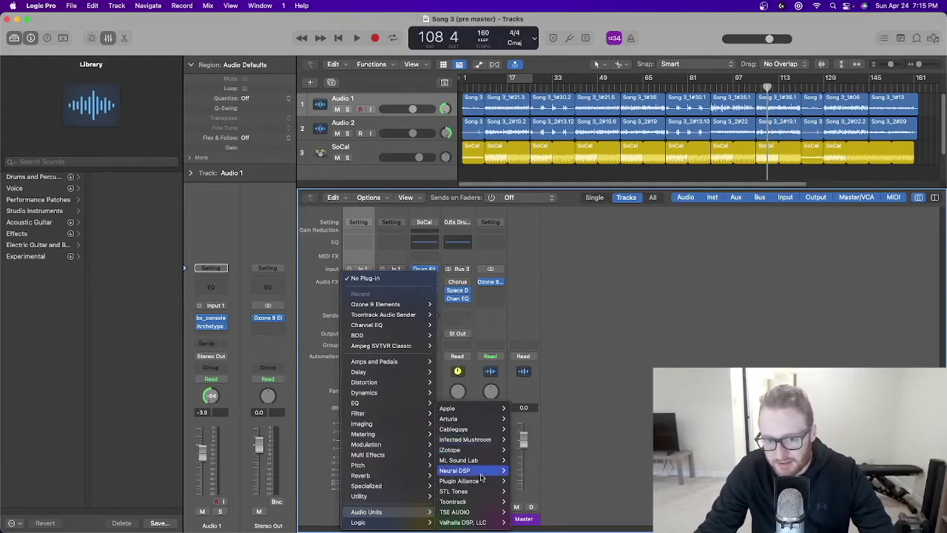
left_click(45, 6)
left_click(43, 6)
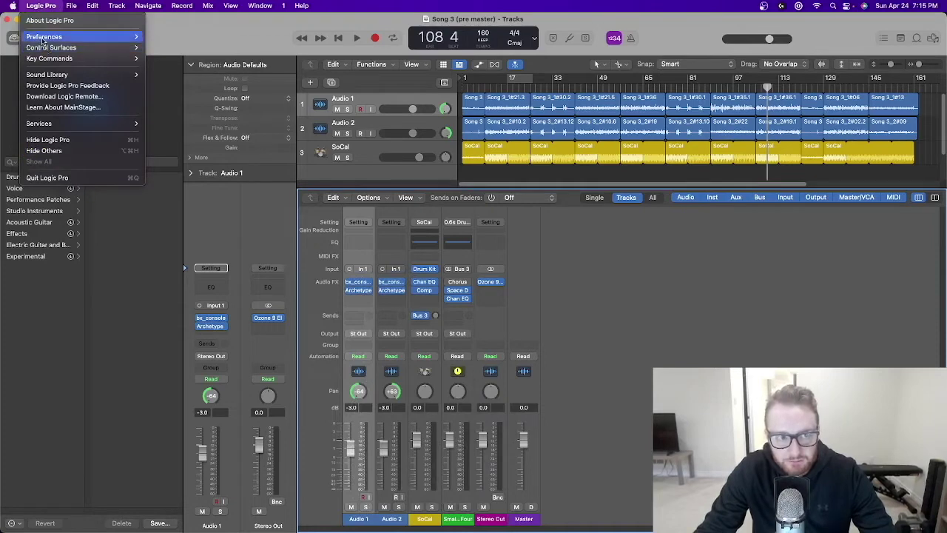
Reopen the Plug-In Manager, select Archetype Plini then Archetype Gojira, and rescan Gojira.
mouse_move(43, 37)
left_click(179, 167)
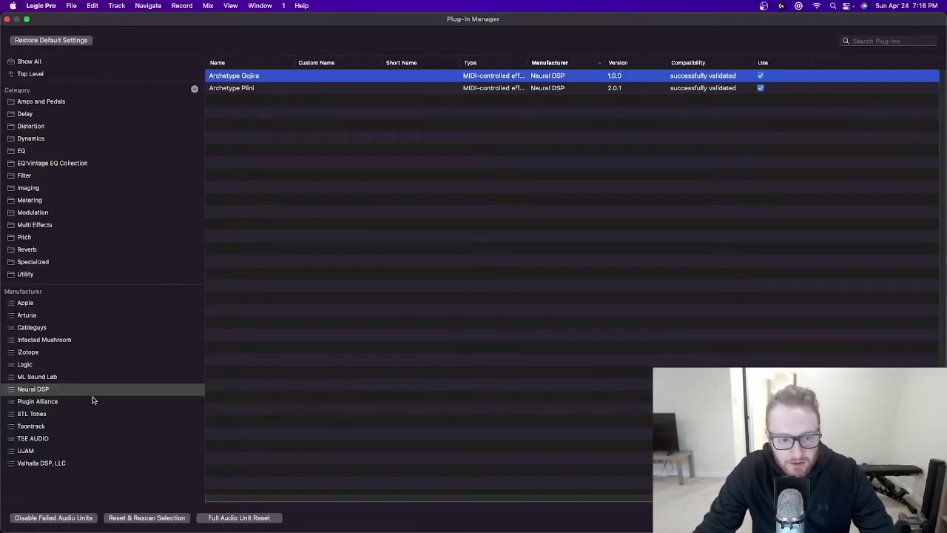
left_click(704, 89)
left_click(633, 78)
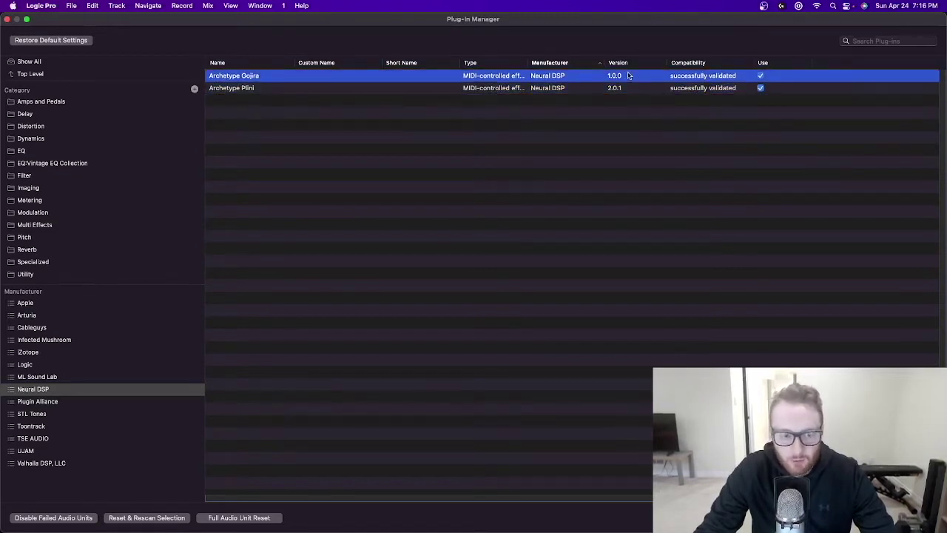
left_click(146, 518)
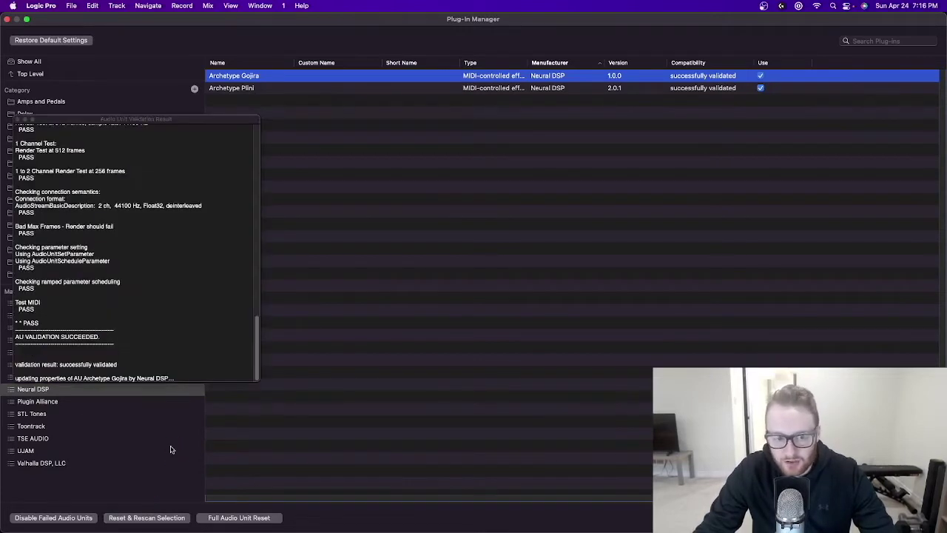
Scroll Archetype Gojira's validation log to 'AU VALIDATION SUCCEEDED' and close the result window.
scroll(72, 228, "up", 5)
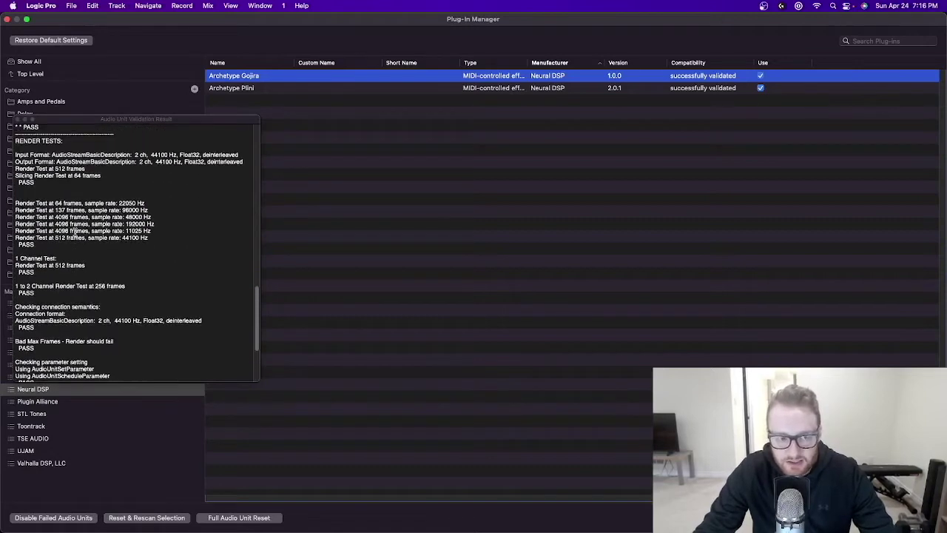
scroll(74, 231, "up", 15)
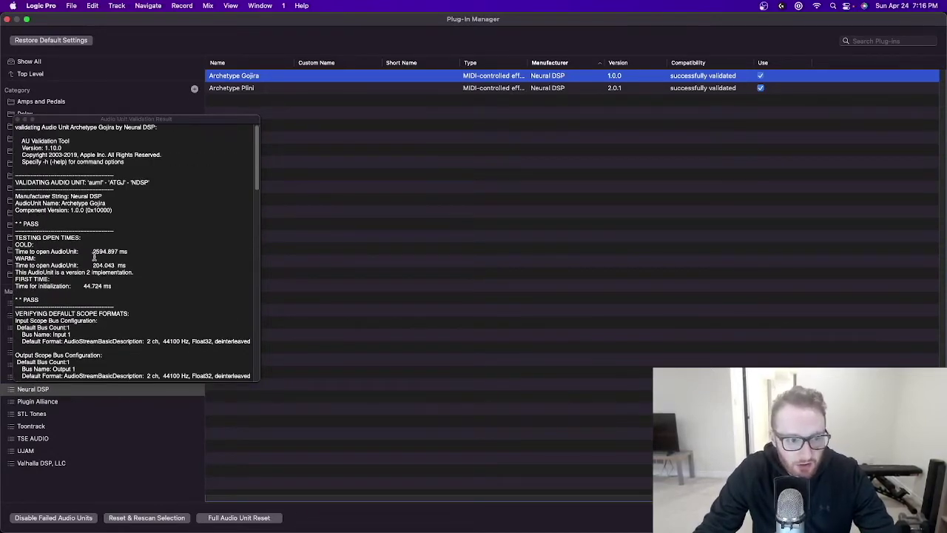
scroll(93, 257, "down", 15)
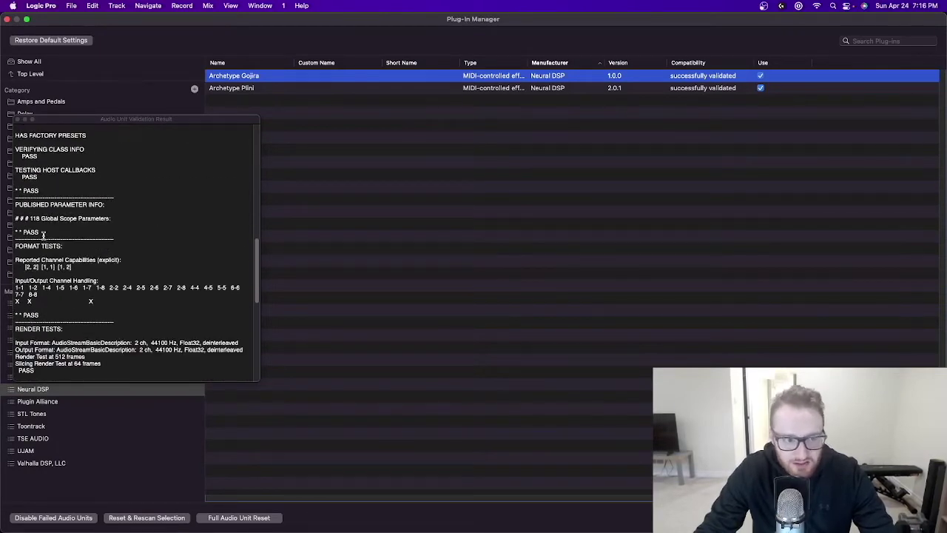
scroll(58, 241, "up", 12)
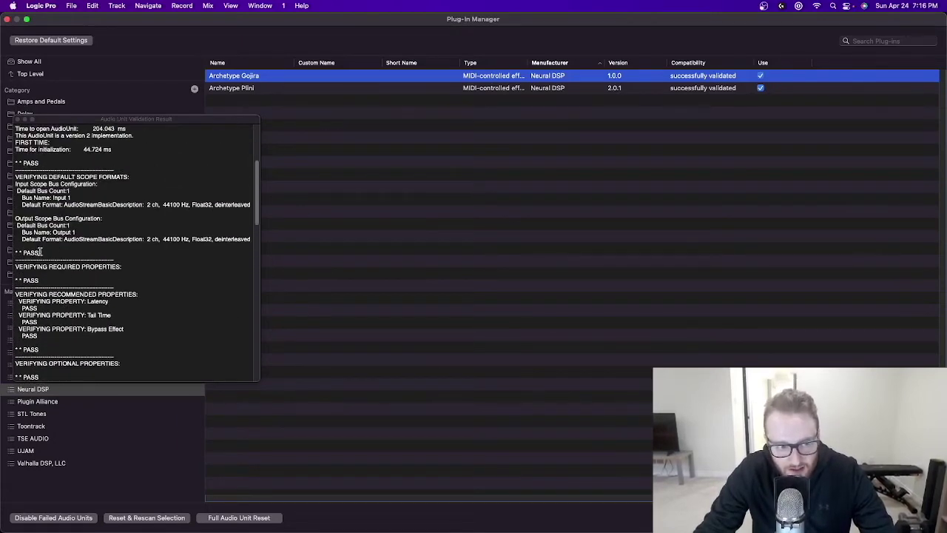
left_click(37, 253)
scroll(117, 246, "up", 5)
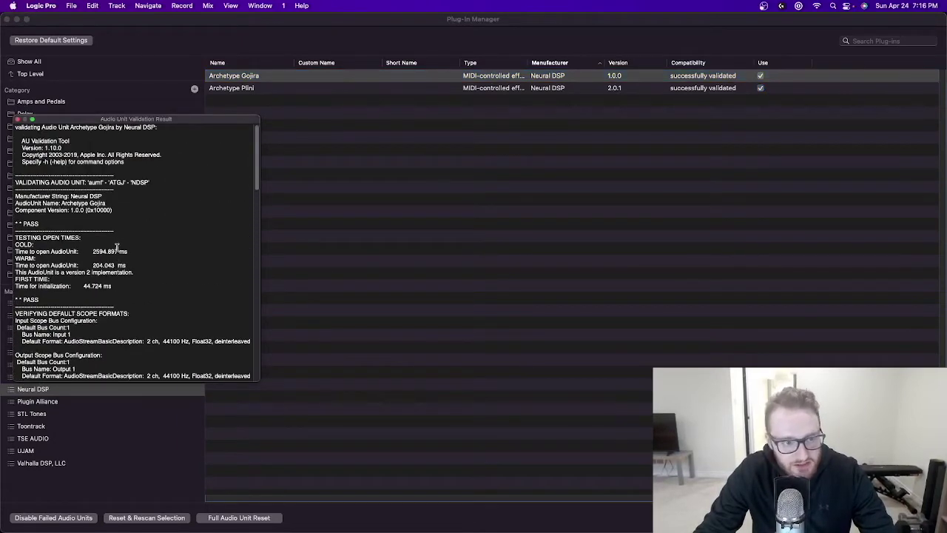
scroll(102, 240, "down", 15)
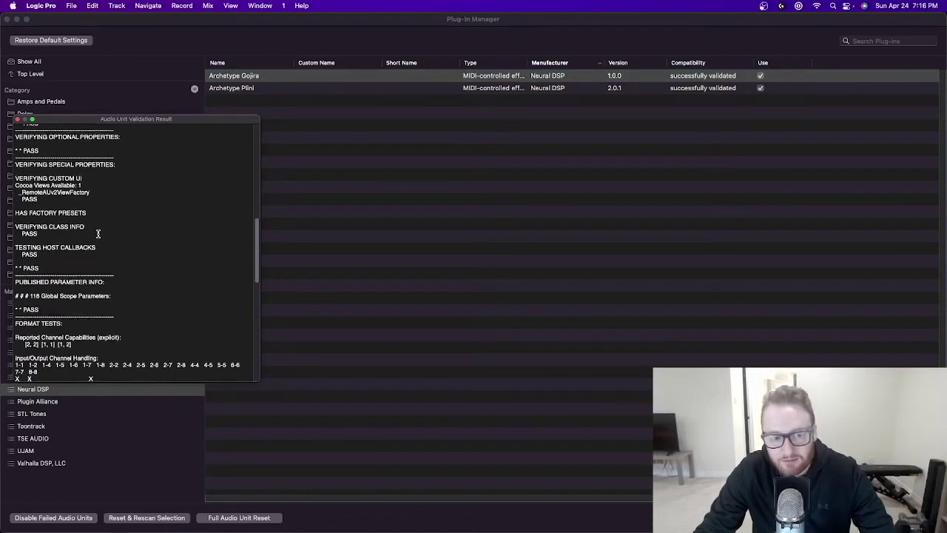
scroll(98, 233, "down", 15)
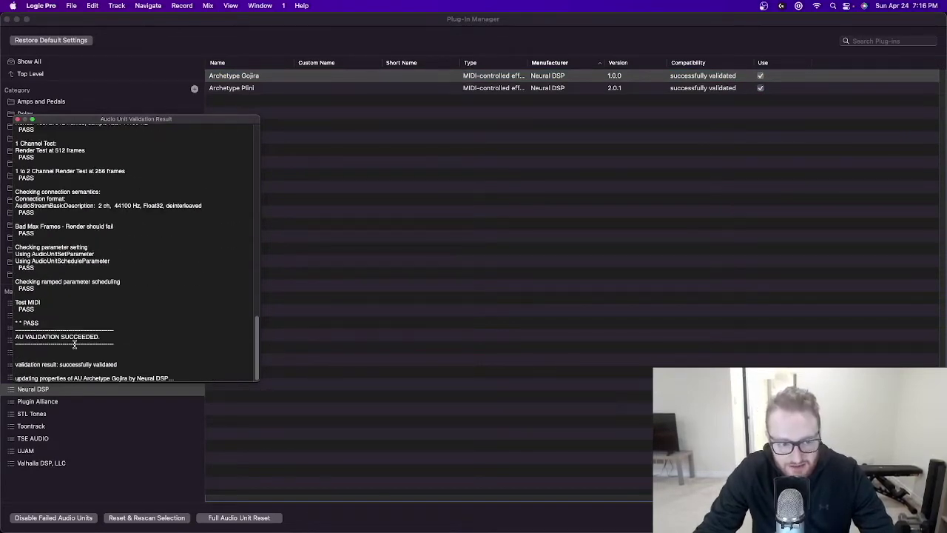
left_click(16, 120)
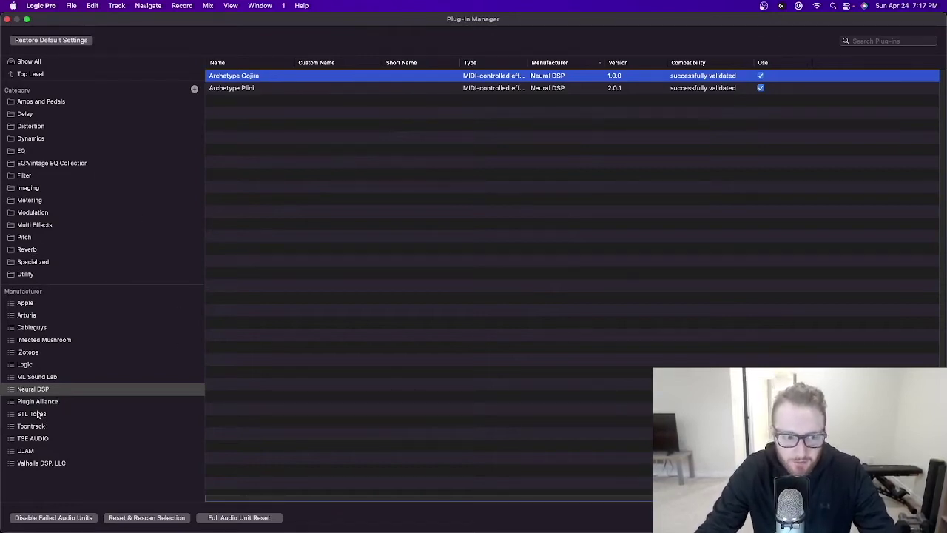
Filter to Neural DSP and drag both Archetype plug-ins onto the Amps and Pedals category.
left_click(33, 390)
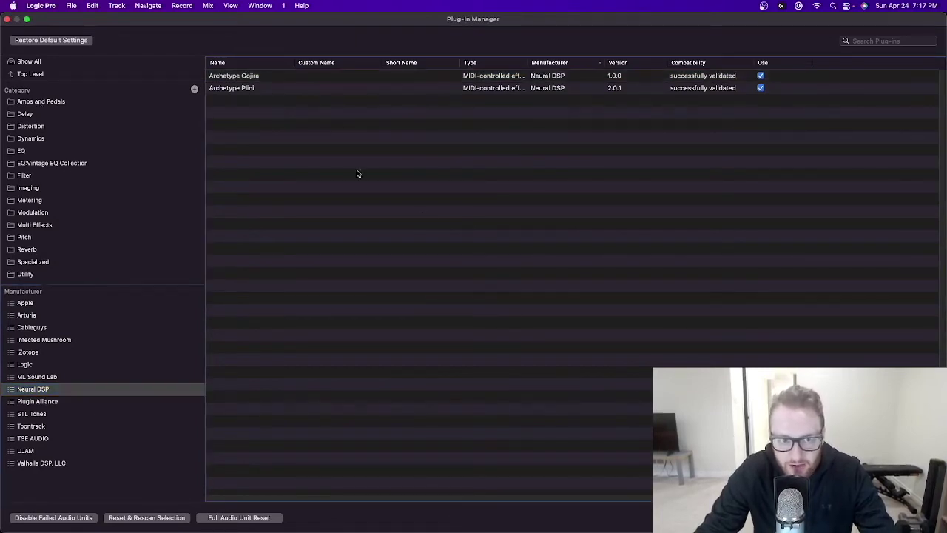
left_click(265, 77)
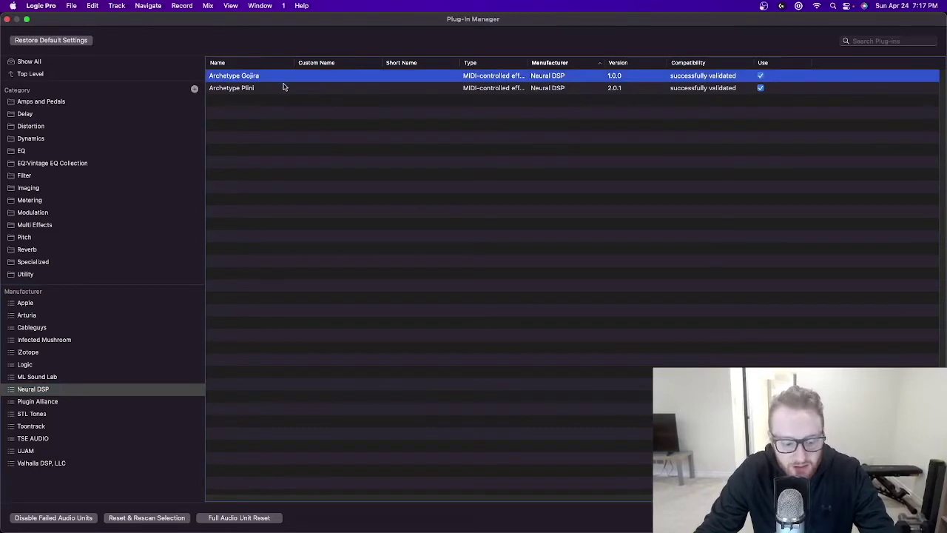
left_click(272, 91, "shift")
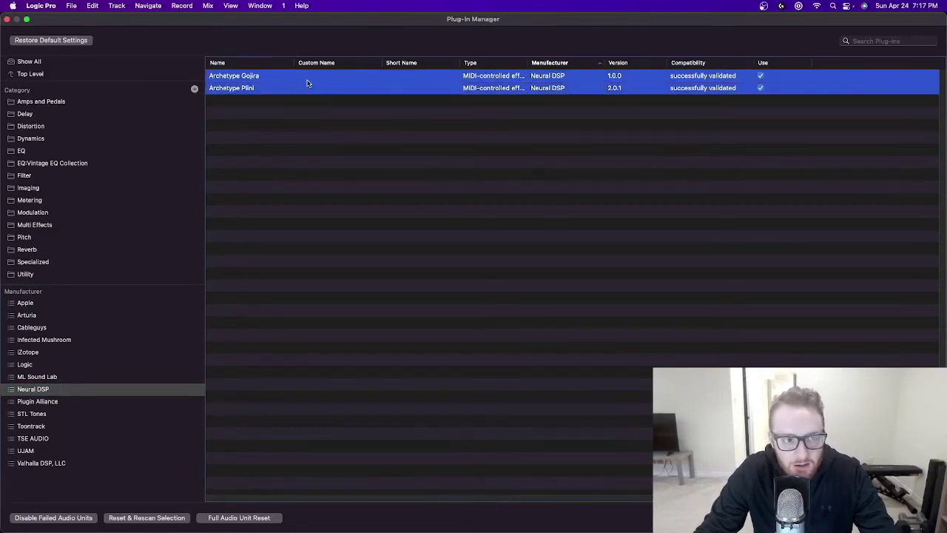
left_click_drag(308, 84, 60, 106)
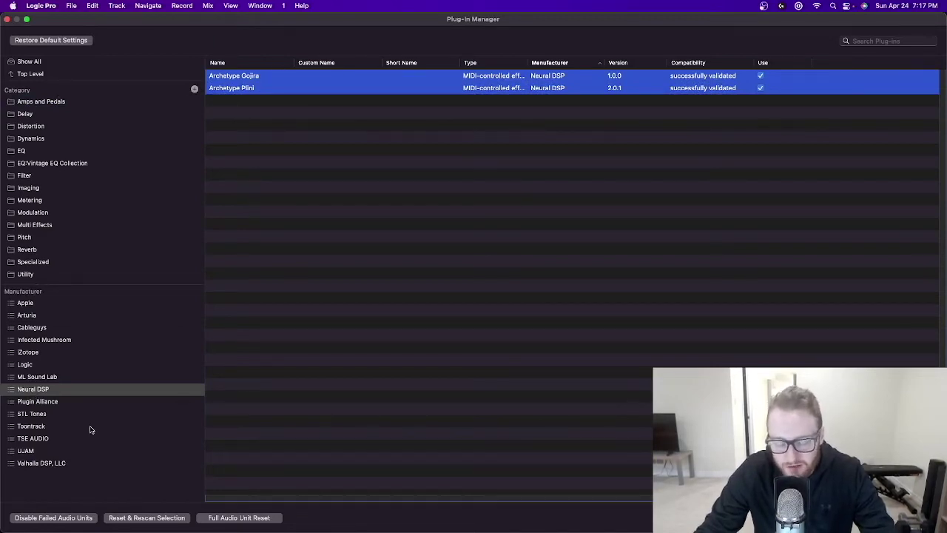
left_click(53, 102)
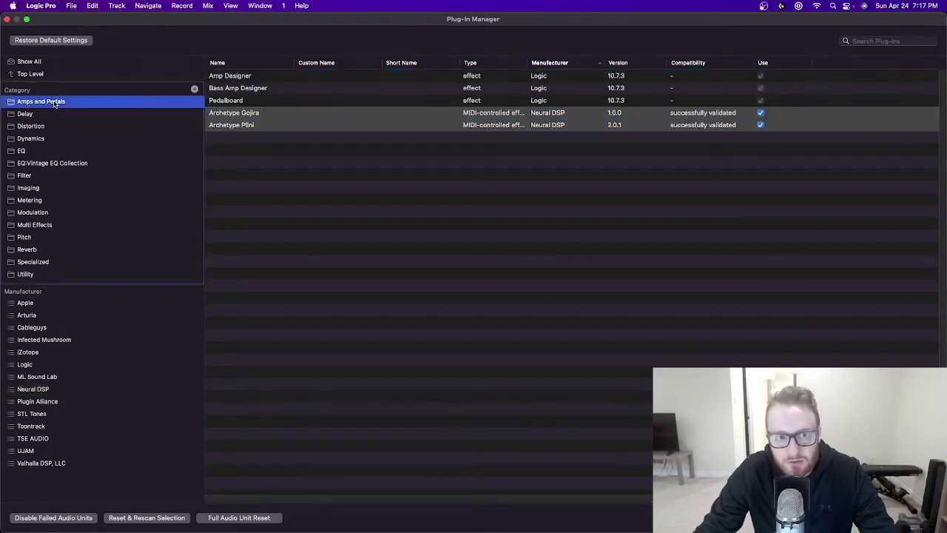
Check Archetype Gojira and Plini in Amps and Pedals, then filter to Plugin Alliance plug-ins.
left_click(228, 114)
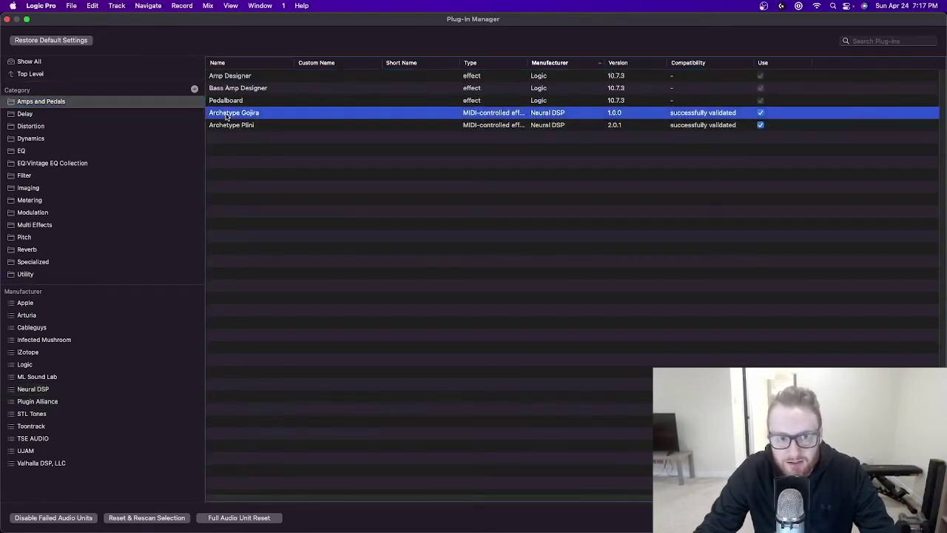
left_click(231, 127)
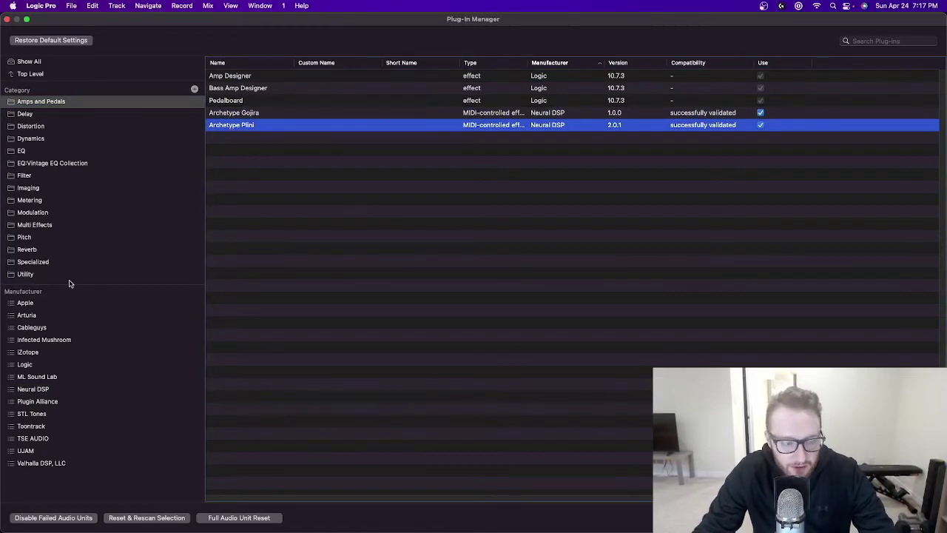
left_click(43, 408)
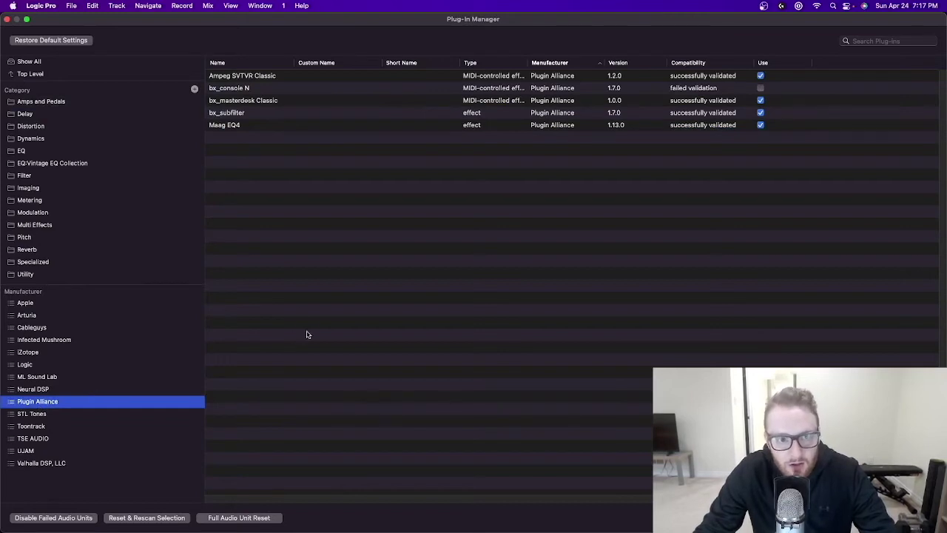
Drag Maag EQ4 onto the EQ category, confirm it's listed there, and close the Plug-in Manager.
left_click(224, 127)
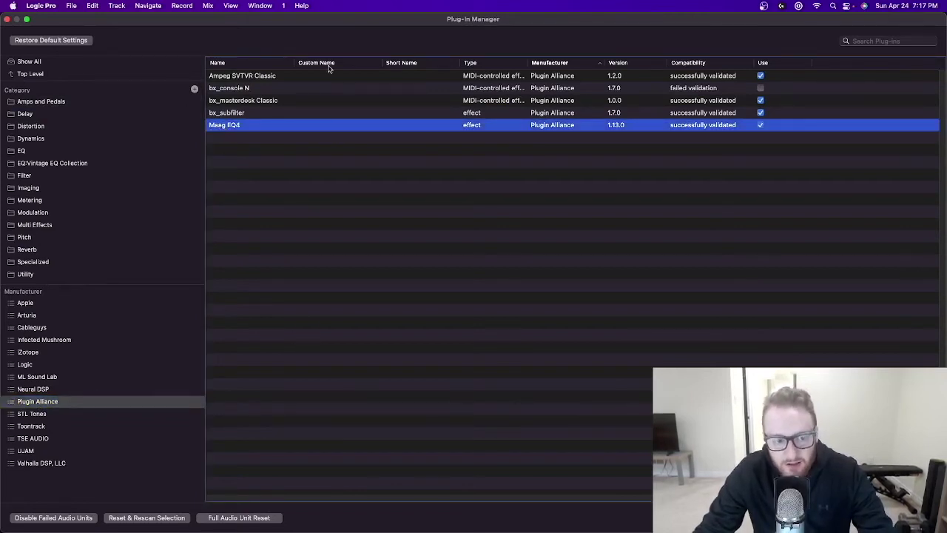
left_click(234, 78)
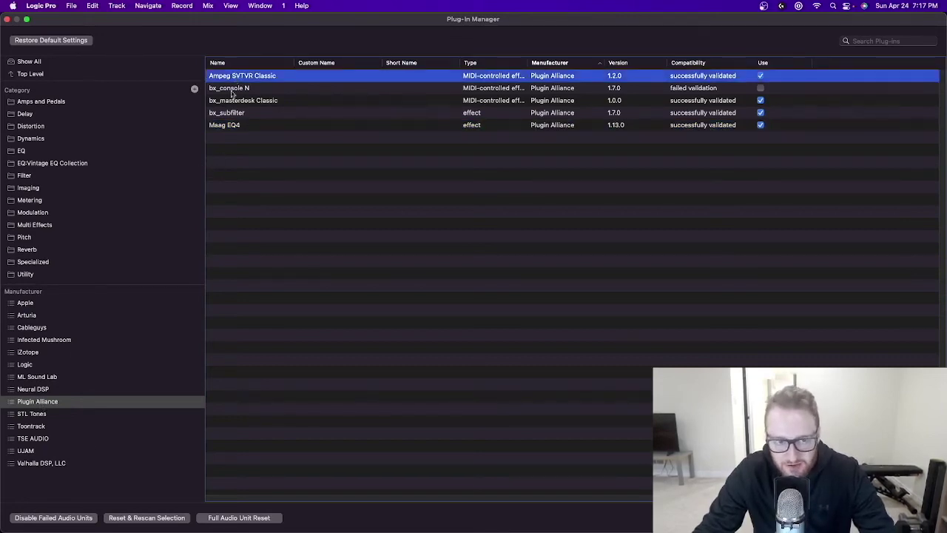
left_click(227, 129)
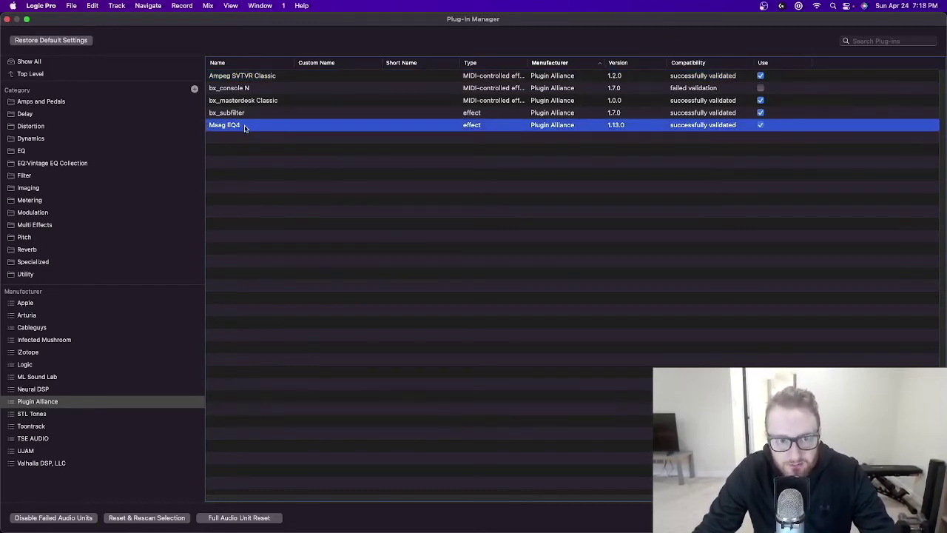
left_click_drag(245, 128, 31, 151)
left_click(23, 153)
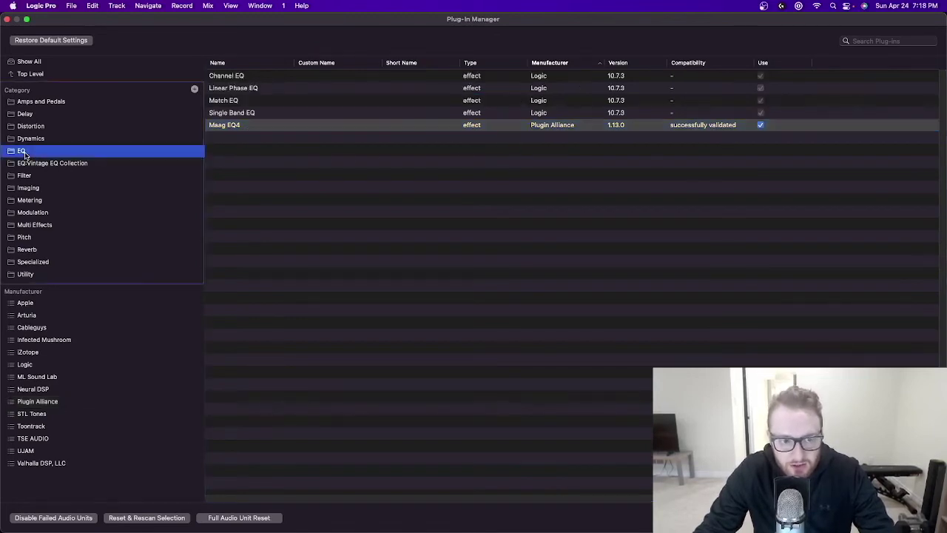
left_click(239, 127)
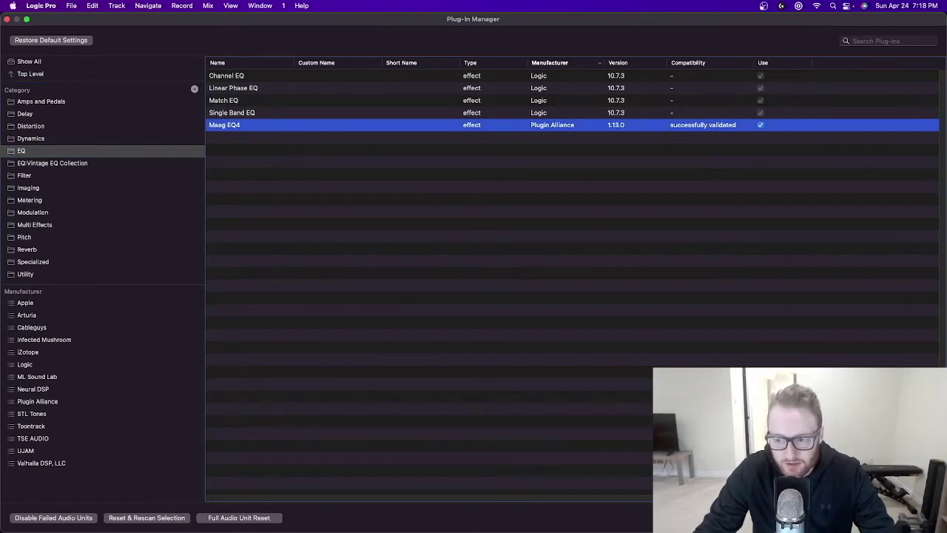
key("super+w")
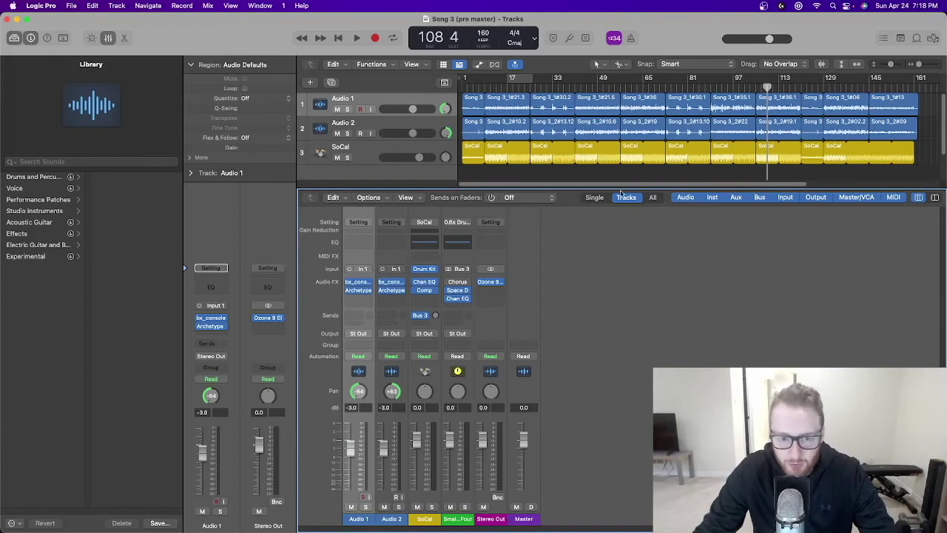
From Audio 1's Audio FX slot, check Amps and Pedals, then insert EQ > Maag EQ4 in mono.
left_click(359, 298)
scroll(385, 362, "down", 2)
mouse_move(400, 512)
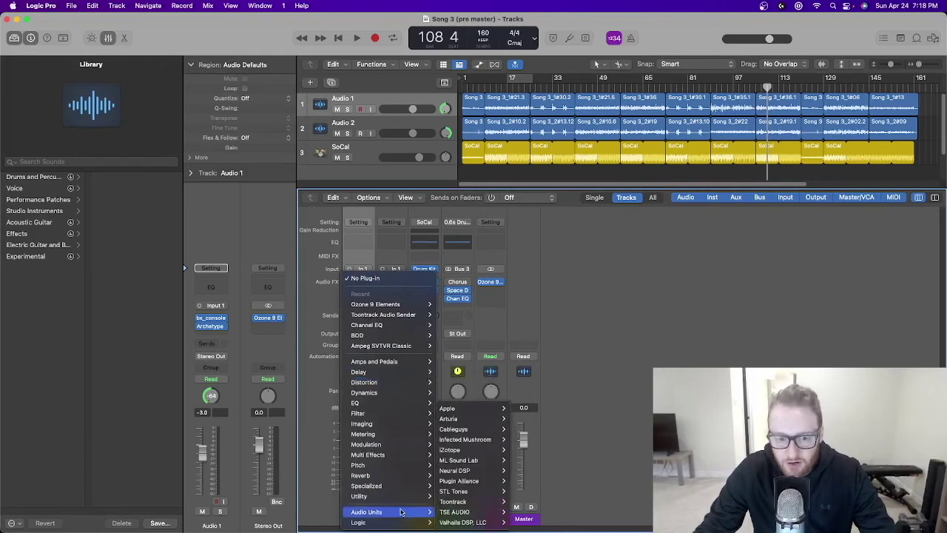
mouse_move(459, 434)
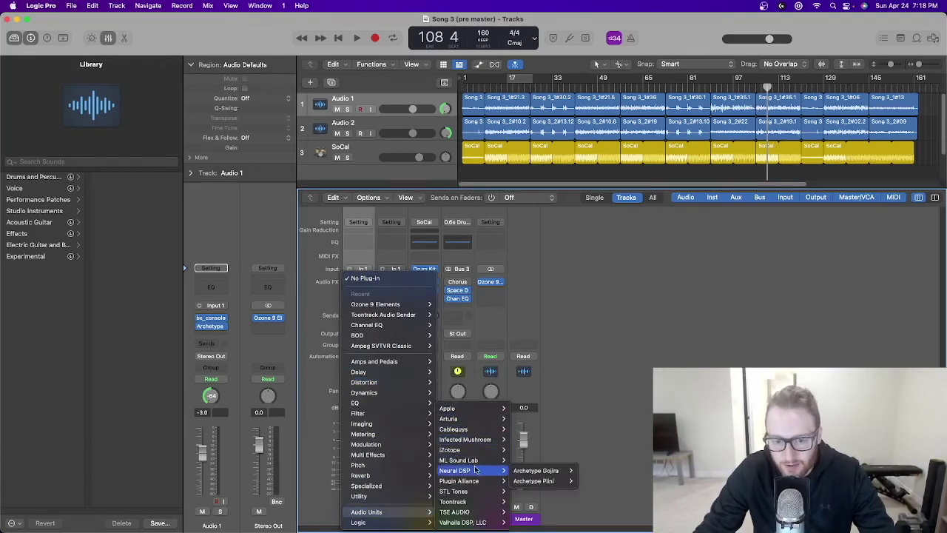
mouse_move(473, 460)
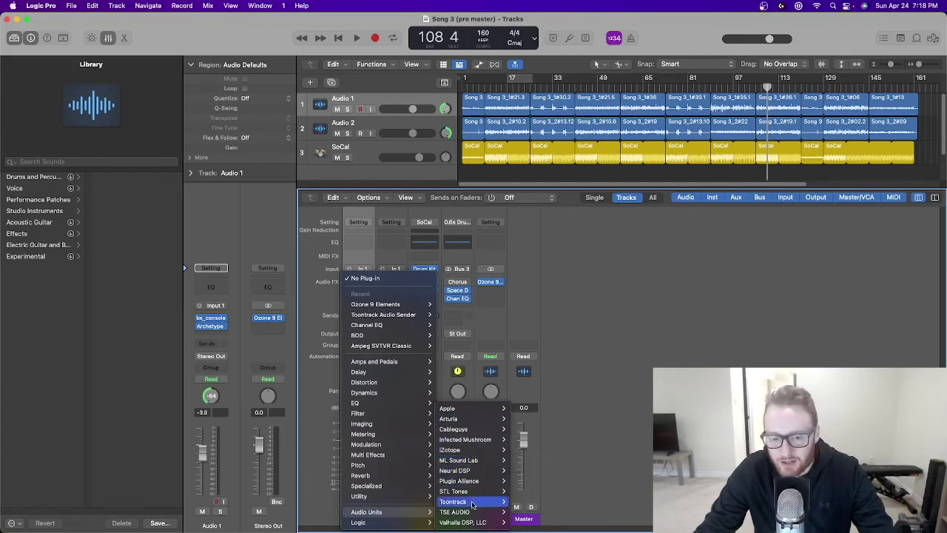
mouse_move(492, 487)
mouse_move(362, 365)
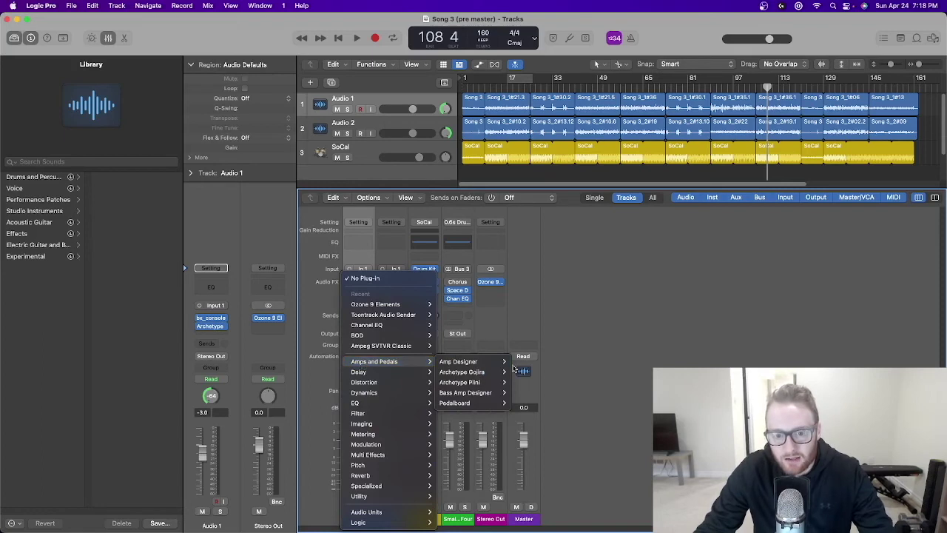
mouse_move(482, 377)
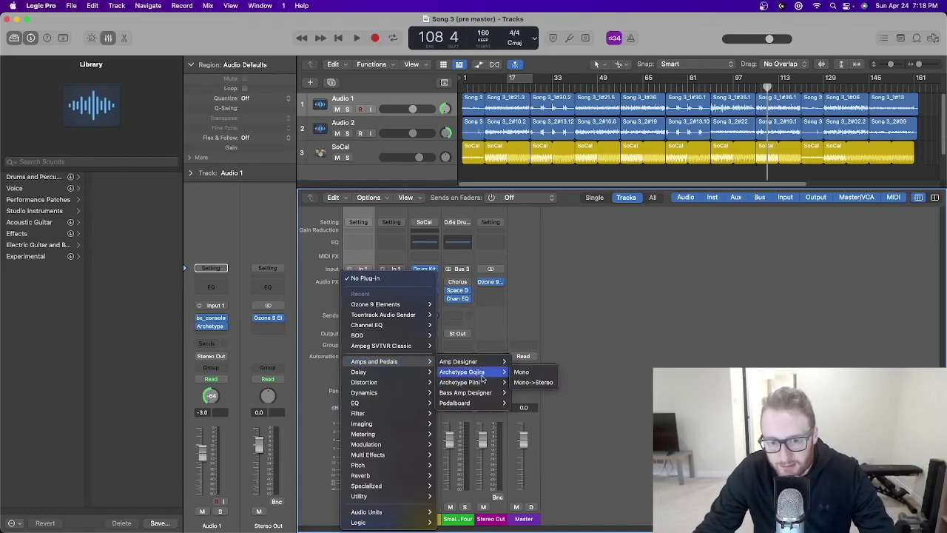
mouse_move(358, 402)
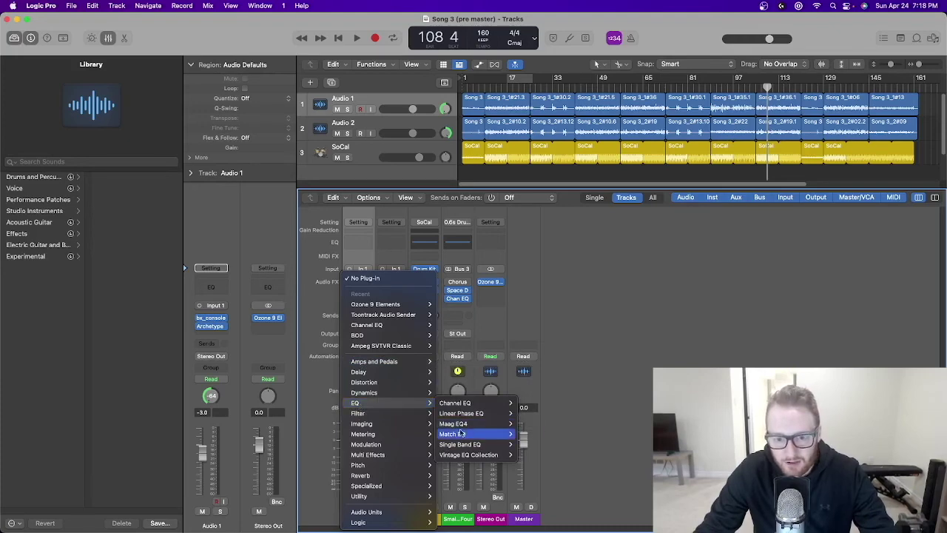
mouse_move(499, 424)
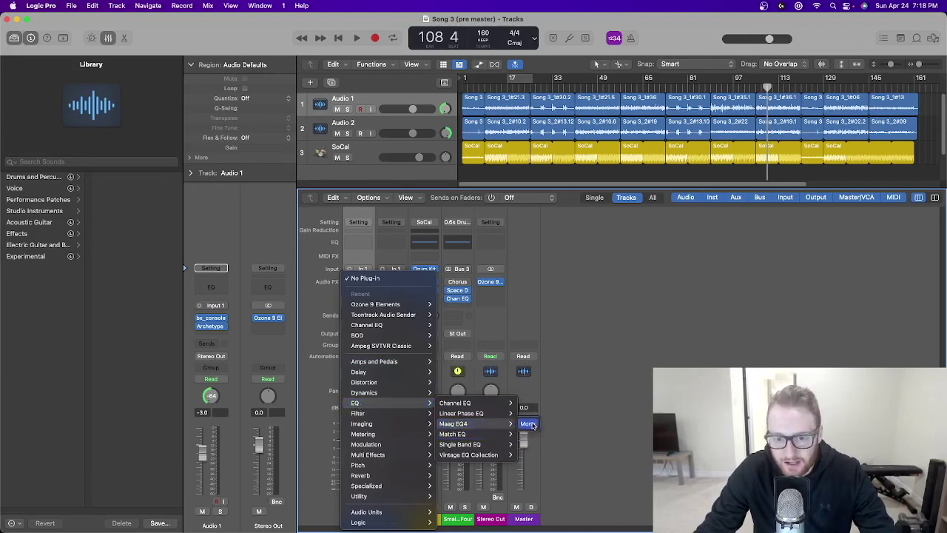
left_click(528, 423)
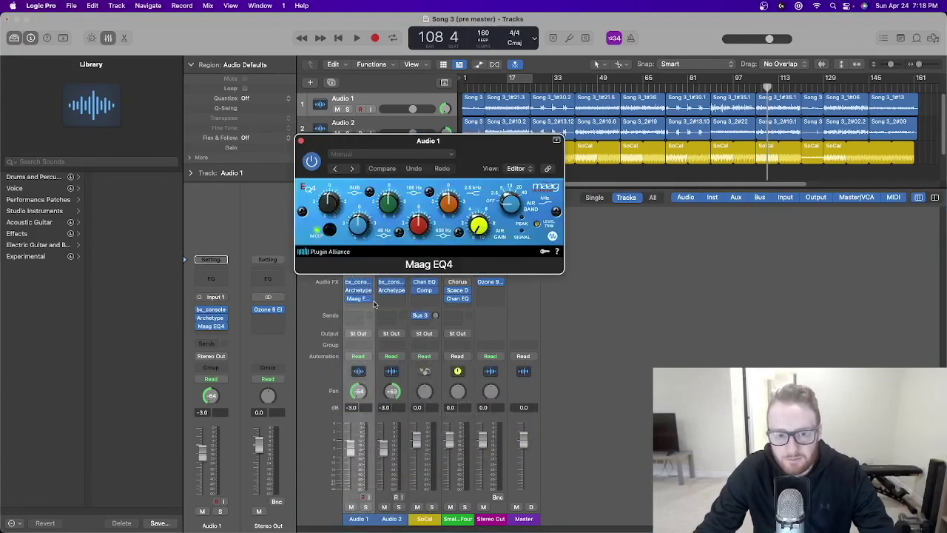
Close the Maag EQ4 plug-in window.
left_click(300, 141)
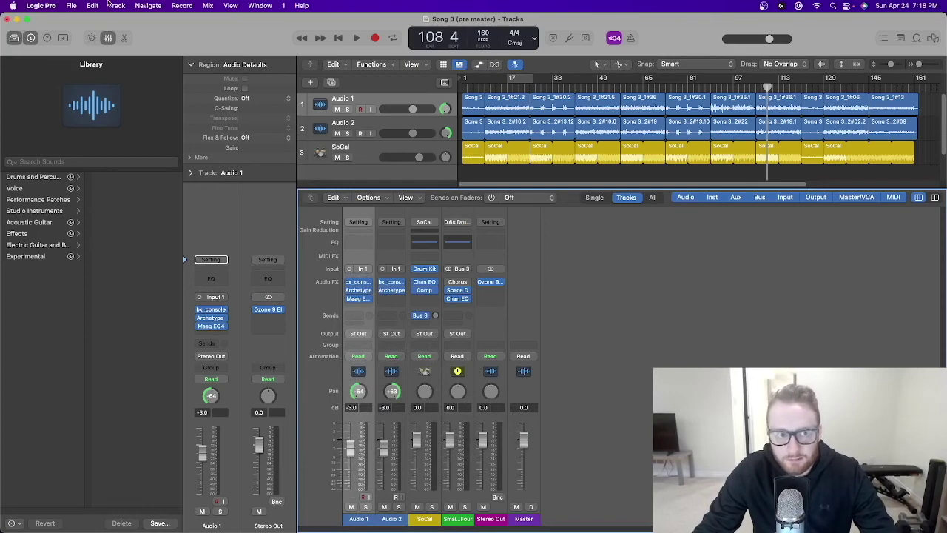
Dismiss the Logic Pro menu and bring up the plug-in list on Audio 1's next empty Audio FX slot.
left_click(41, 6)
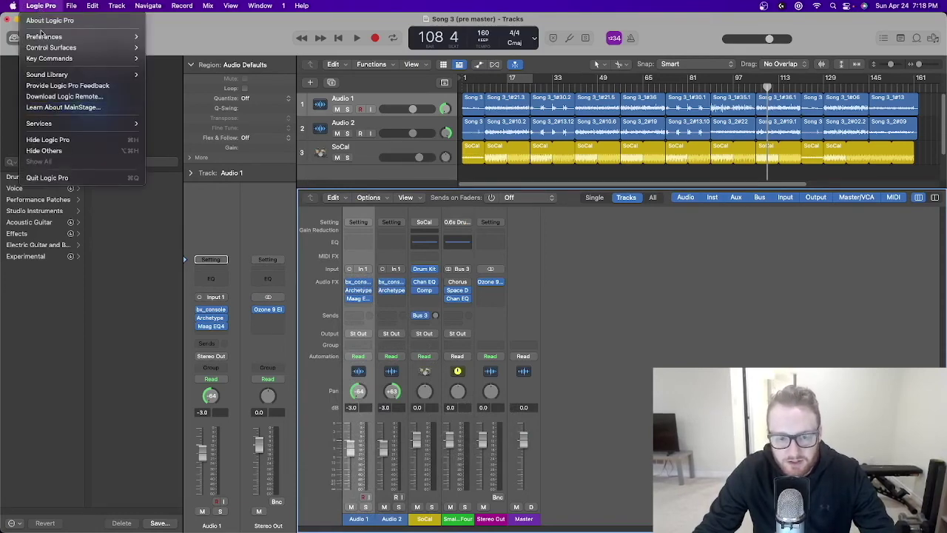
left_click(362, 309)
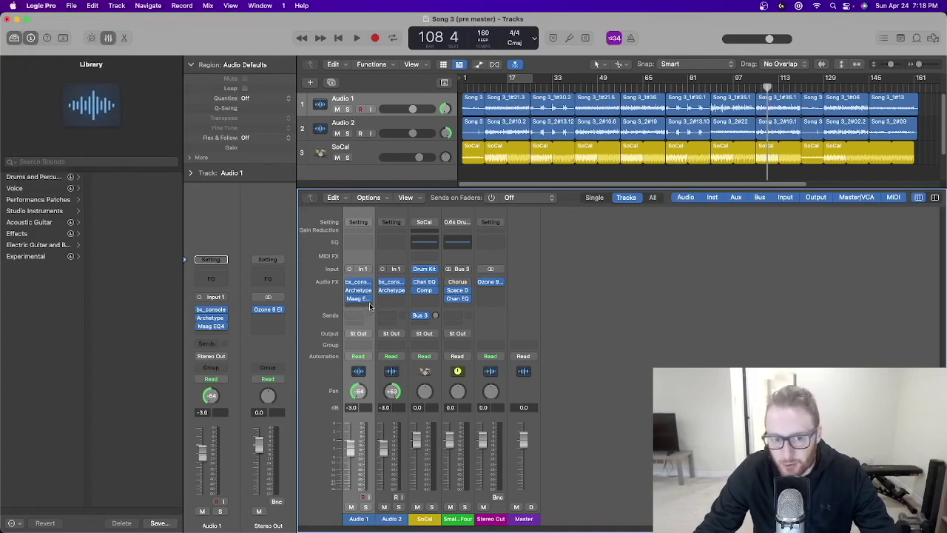
left_click(360, 306)
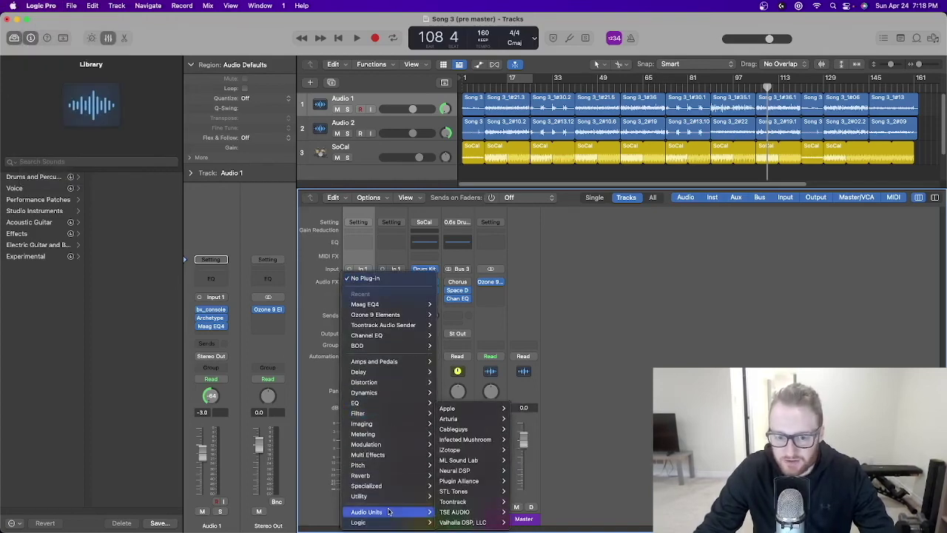